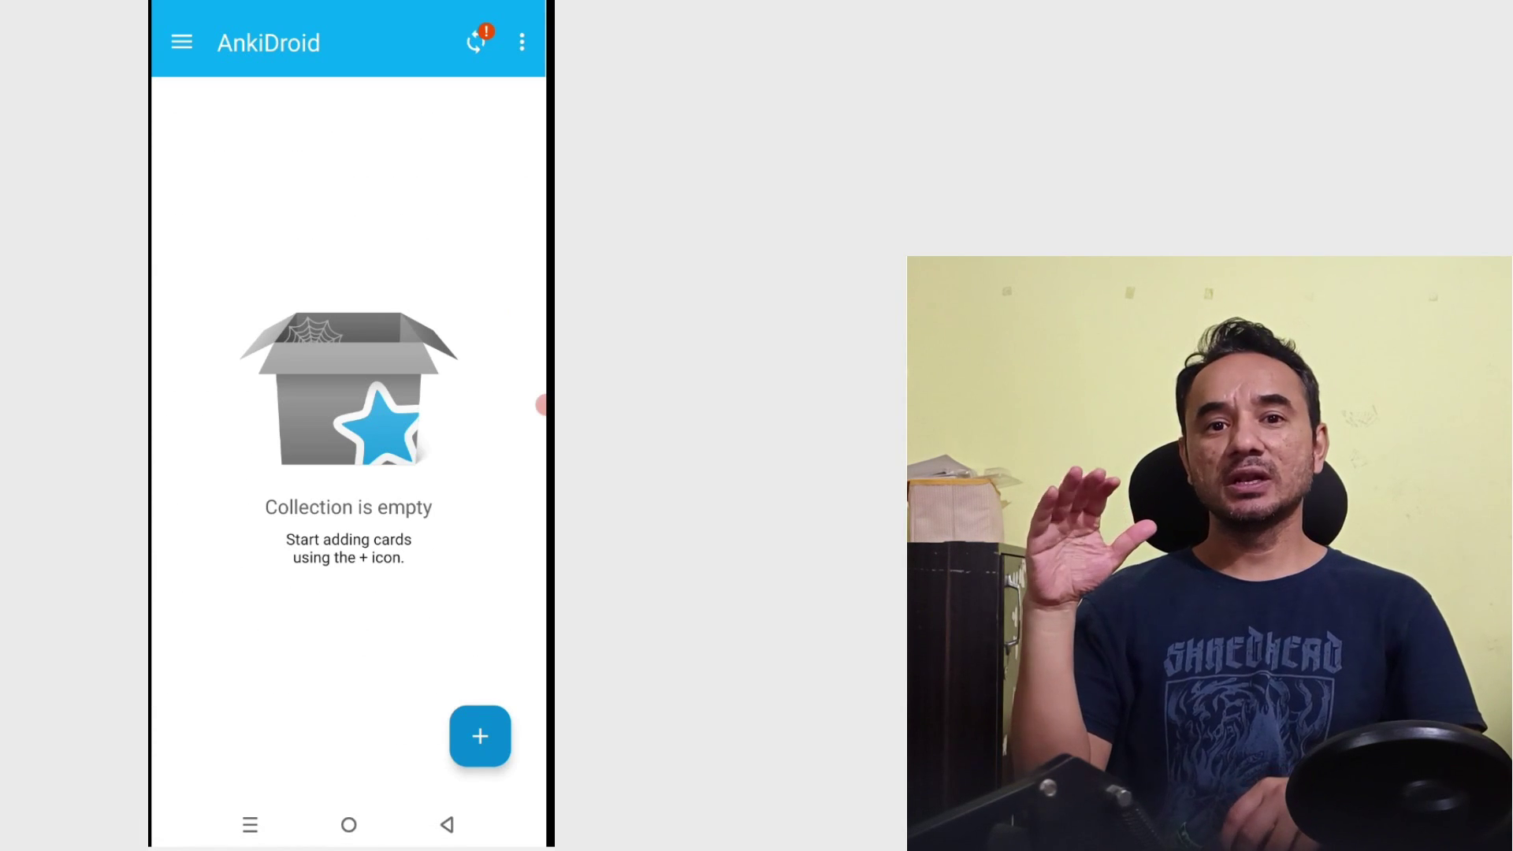
Import the DotNet-Top100-Basics-OOPS-C#.apkg deck package into the collection.
click(522, 41)
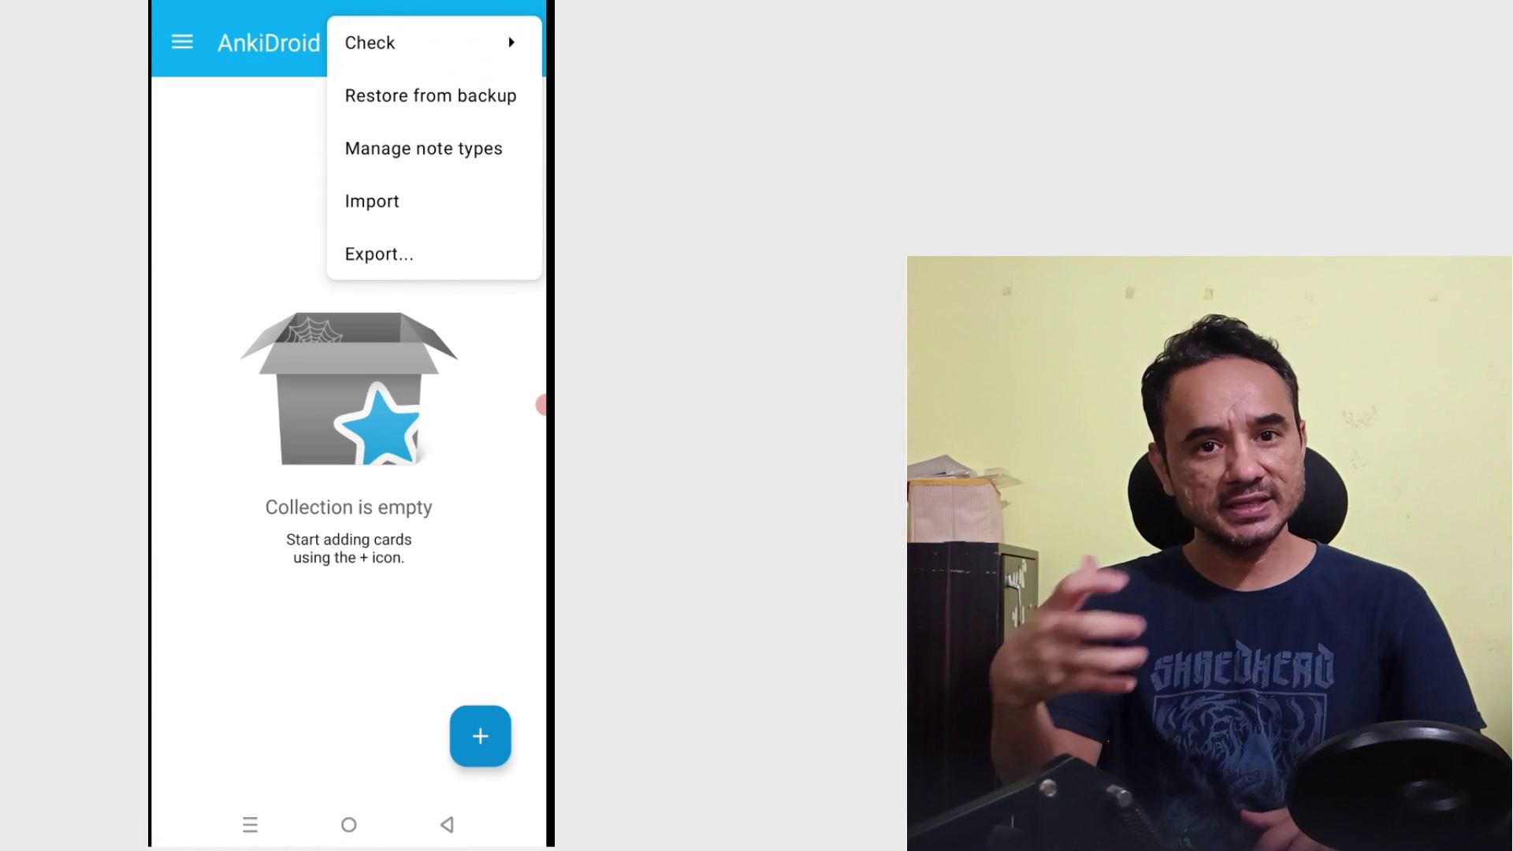
click(371, 201)
click(292, 377)
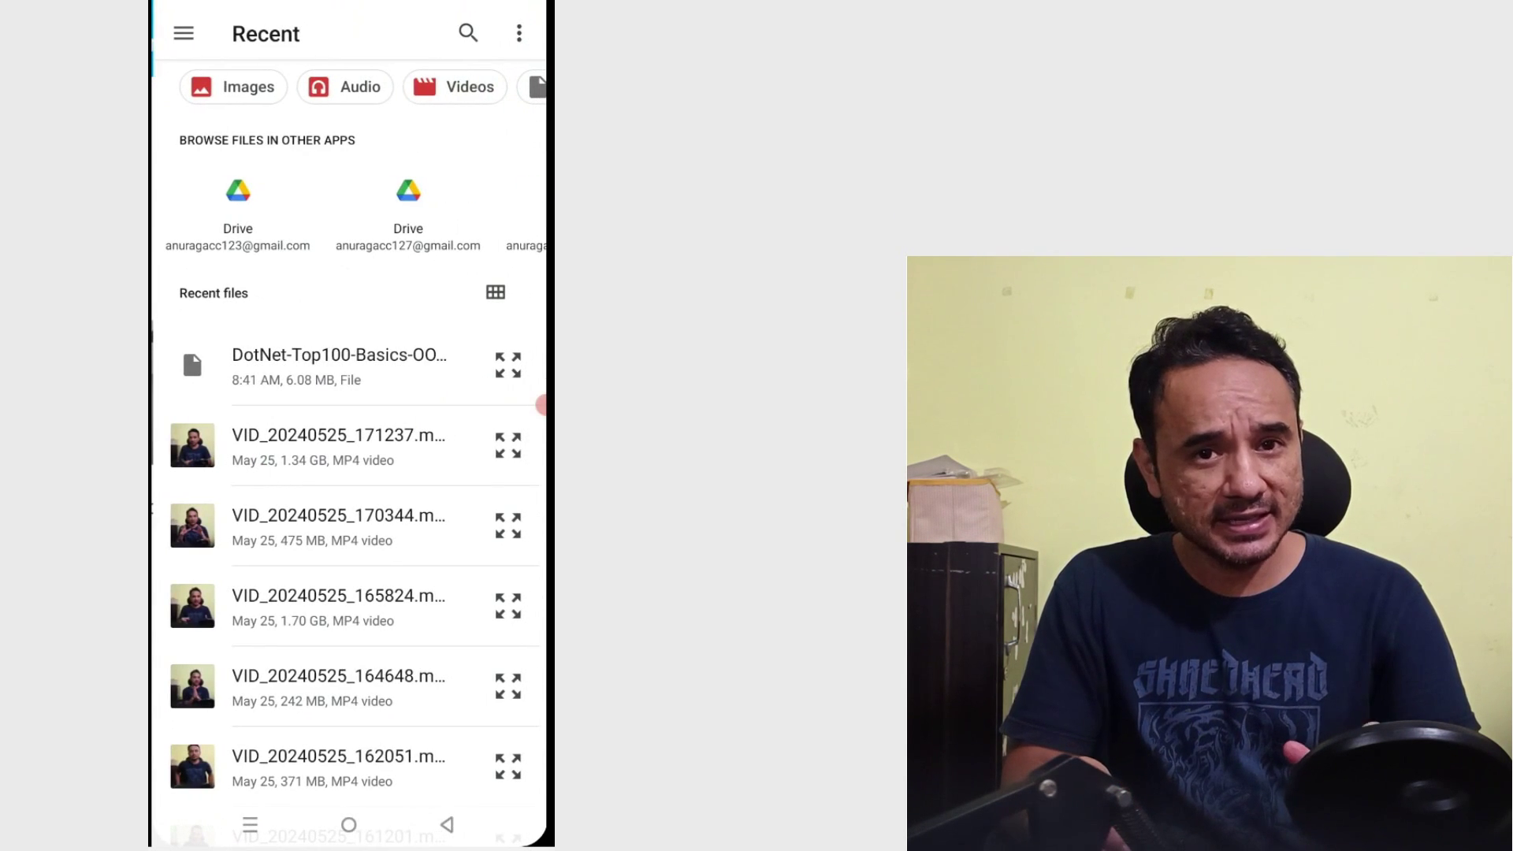
click(338, 365)
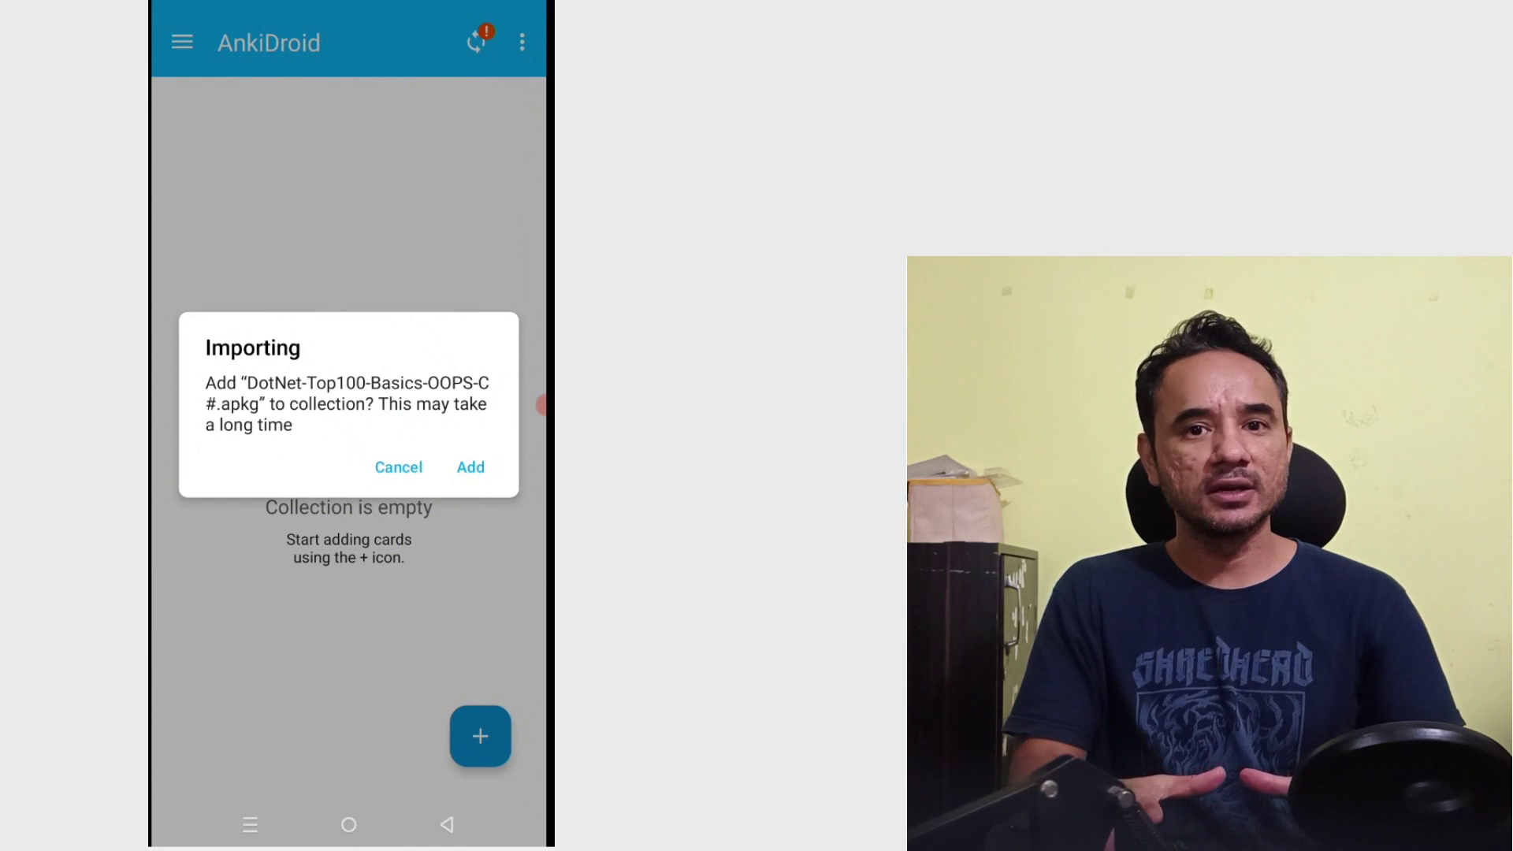
click(470, 467)
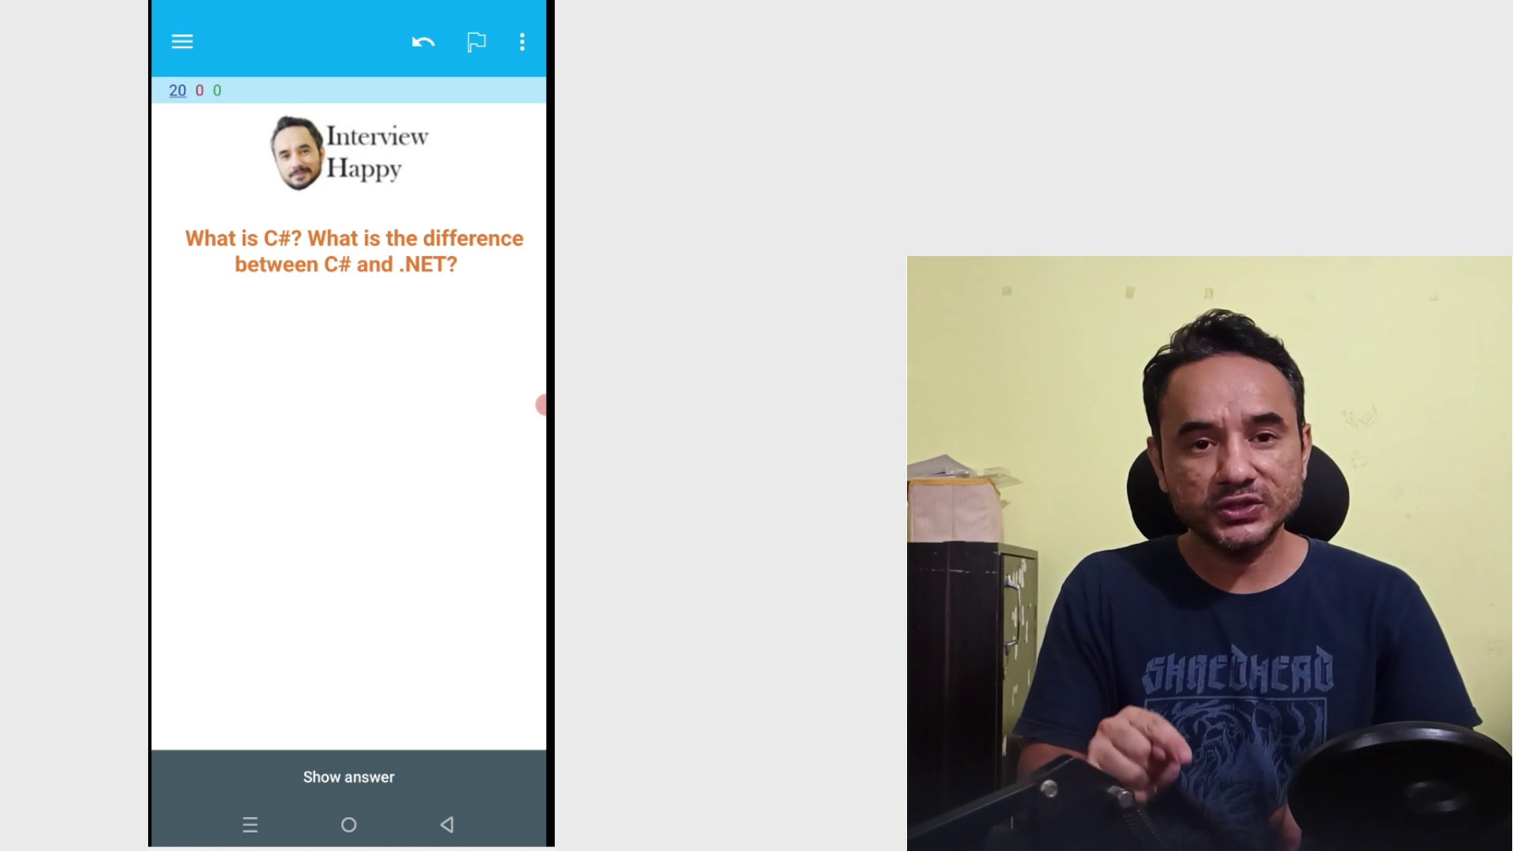
Reveal the answer on the card comparing C# and .NET.
click(349, 776)
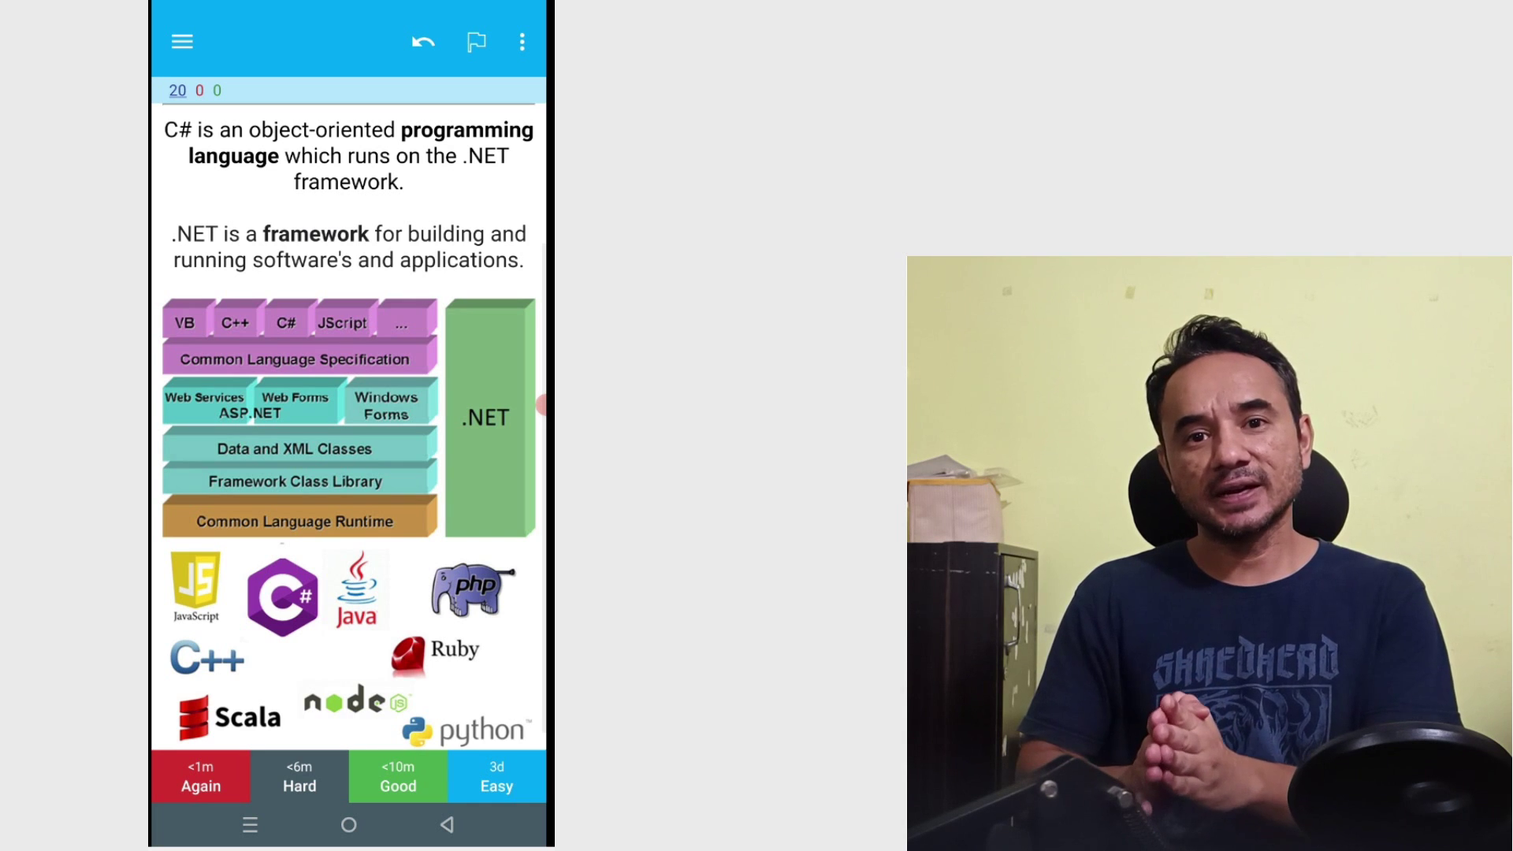
scroll(349, 426, up, 3)
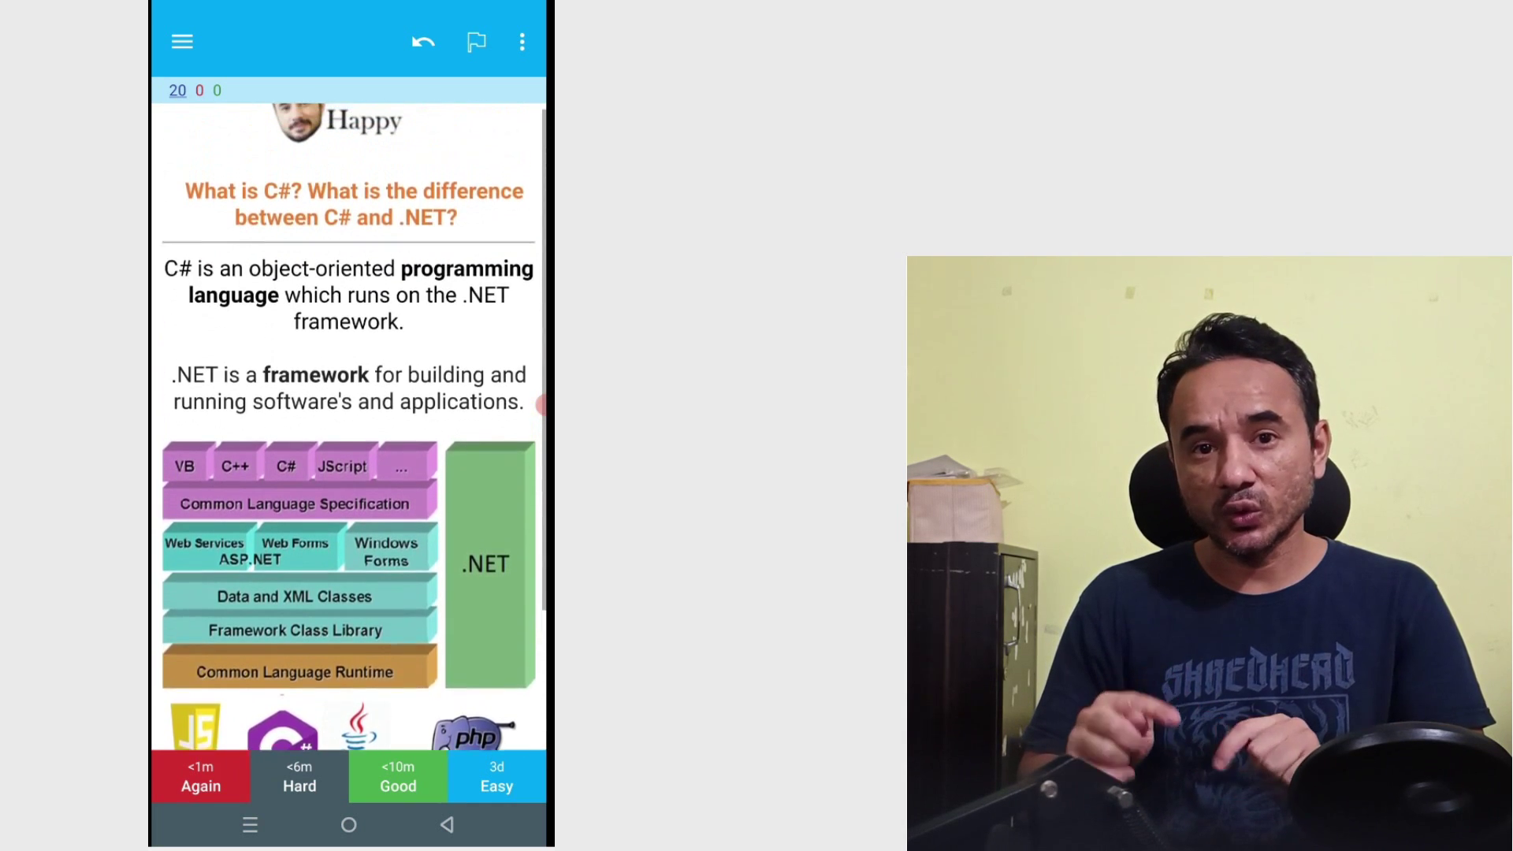
scroll(349, 473, down, 1)
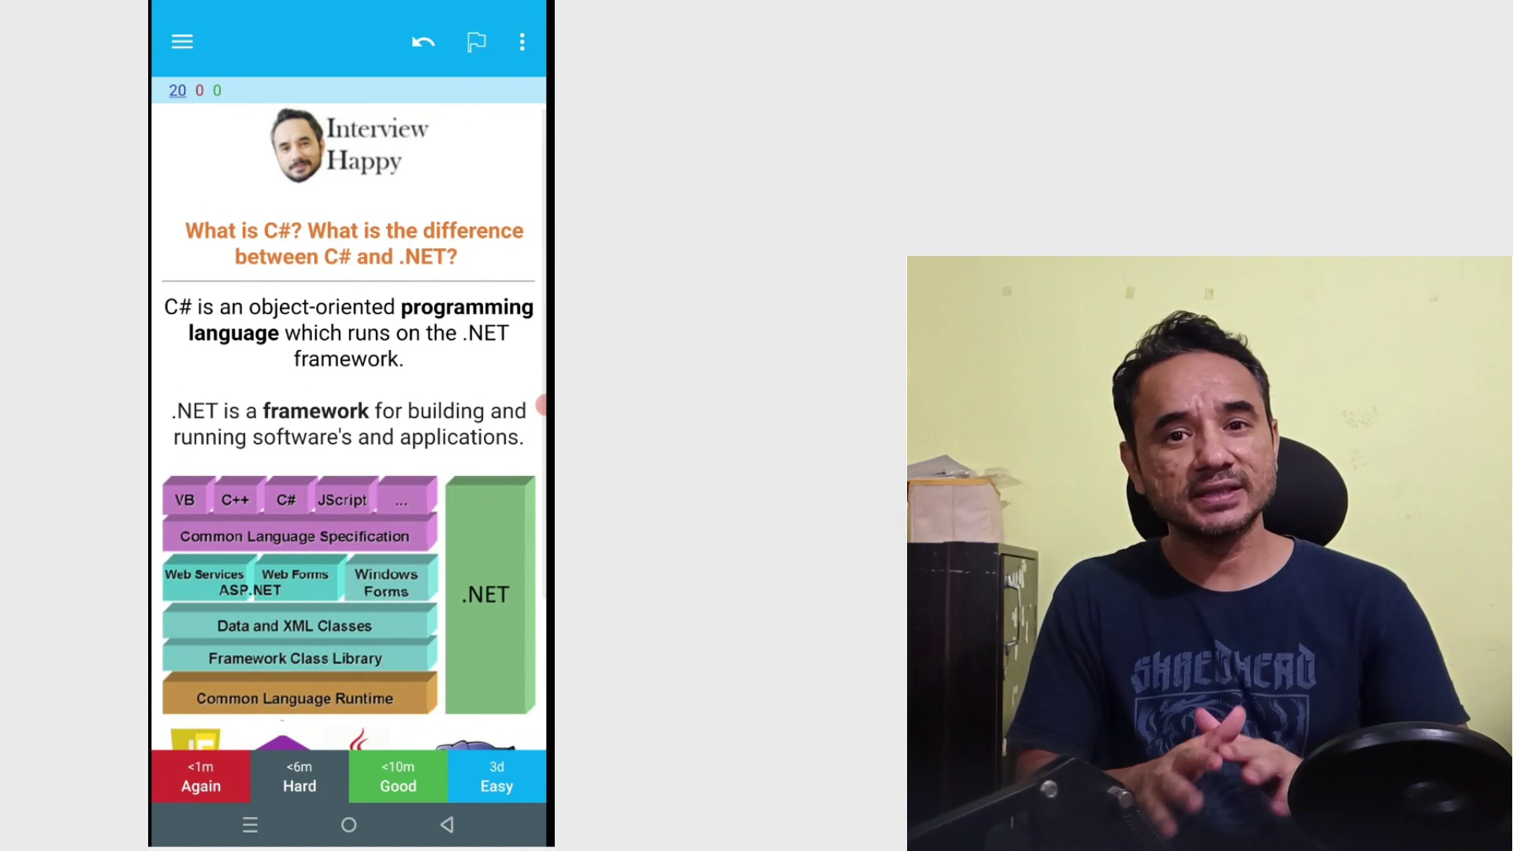
scroll(349, 474, up, 1)
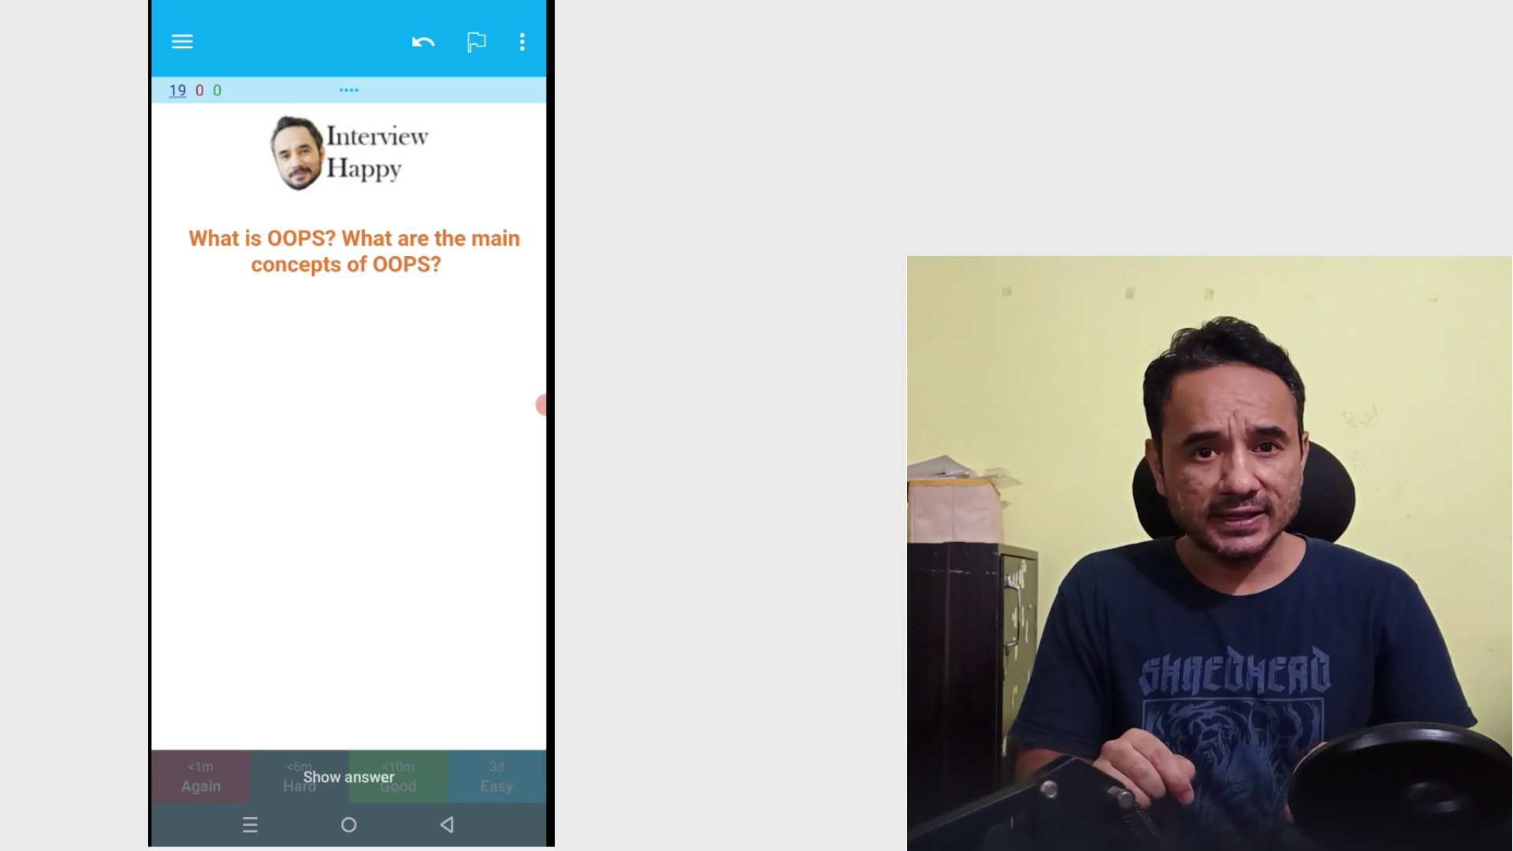
Reveal the answer on the card about OOPS and its main concepts.
click(349, 777)
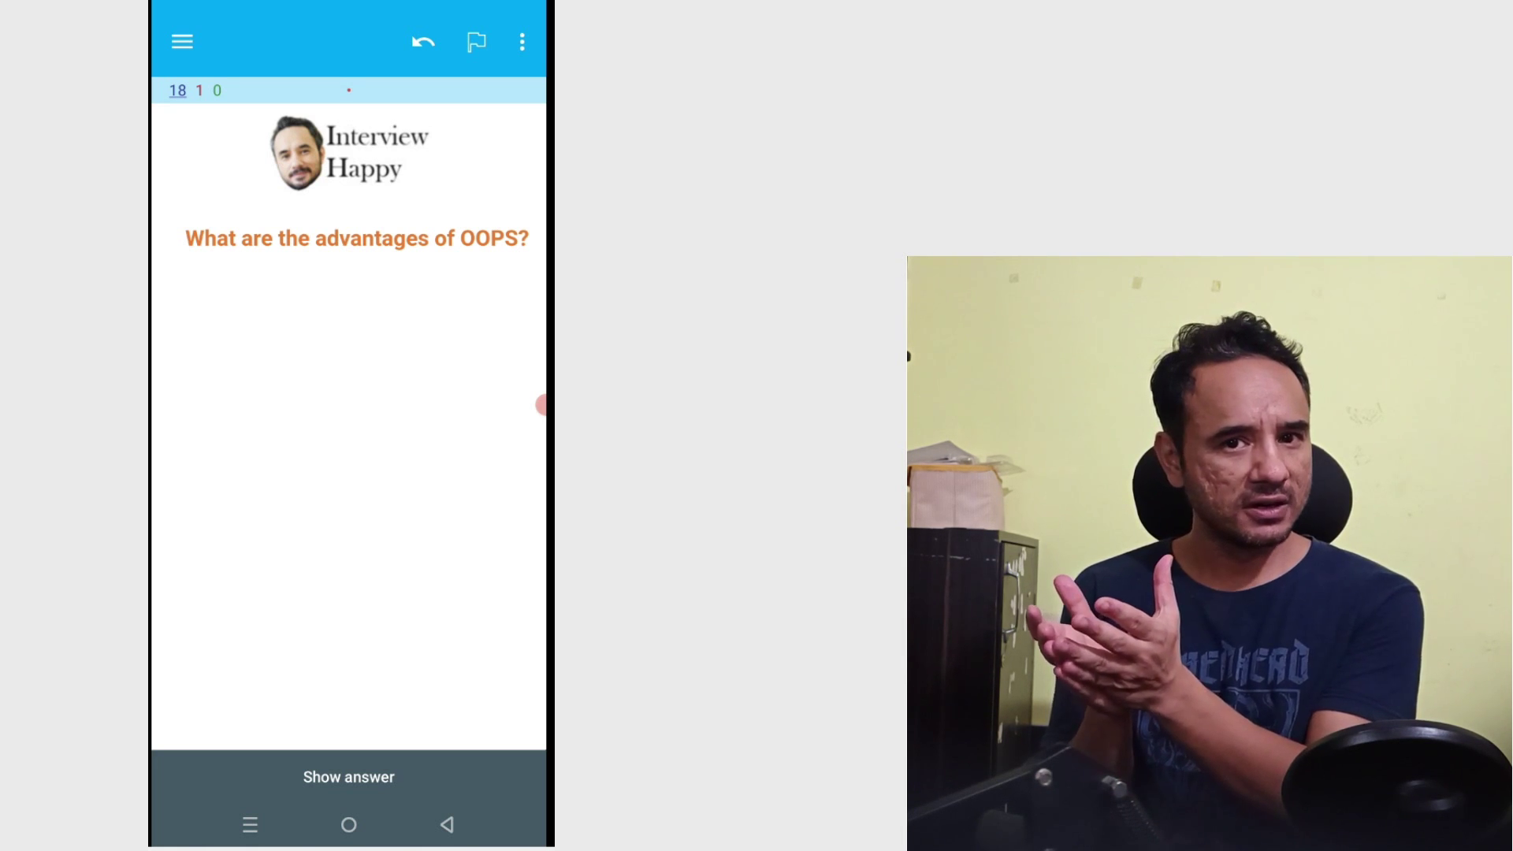
Reveal and rate the OOPS advantages and OOPS limitations cards using the space and 4 keys.
key(space)
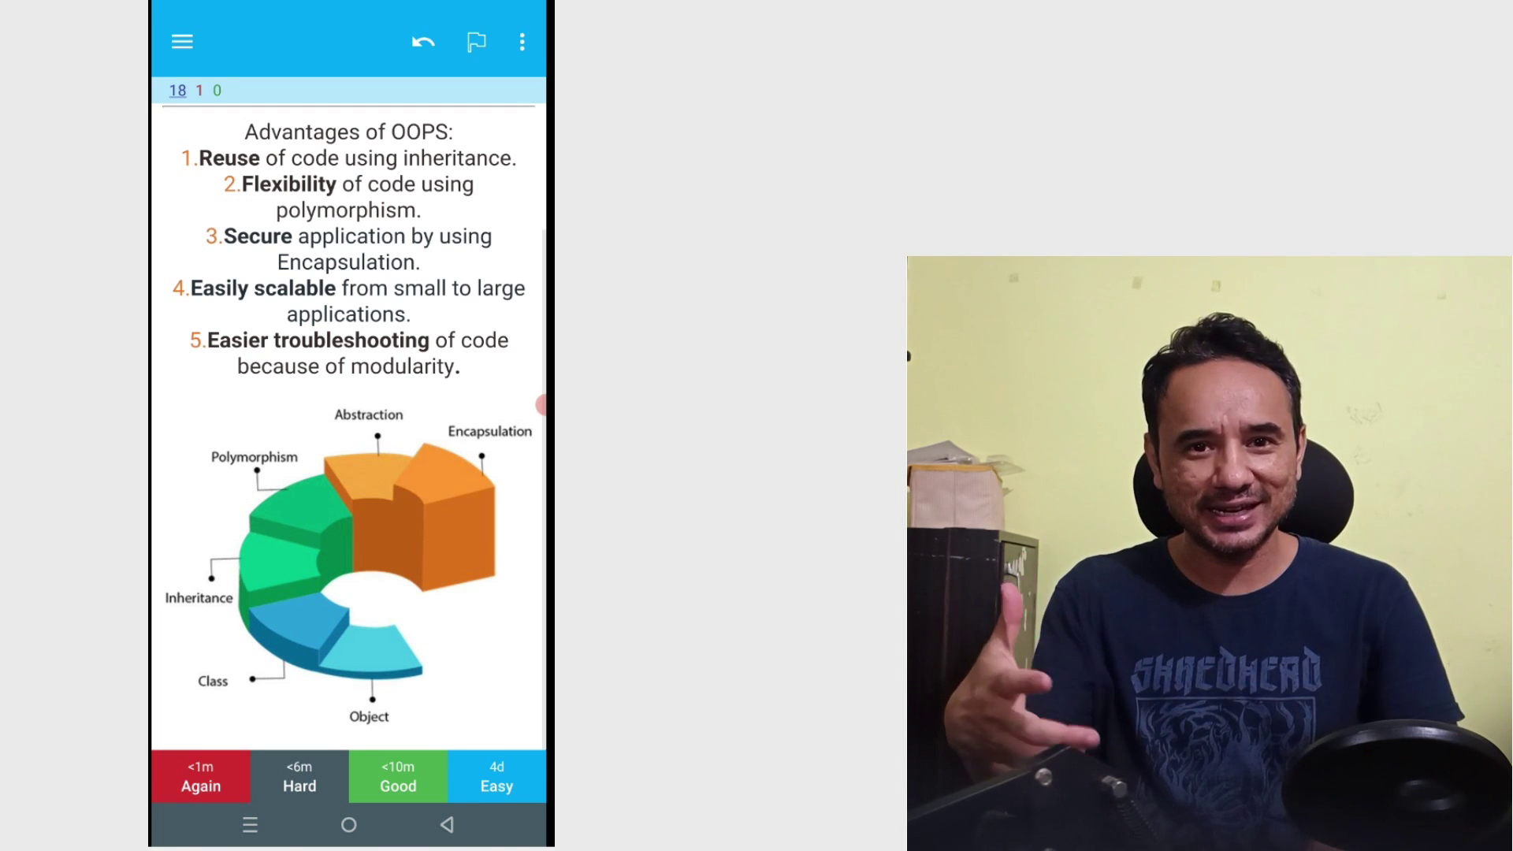
key(4)
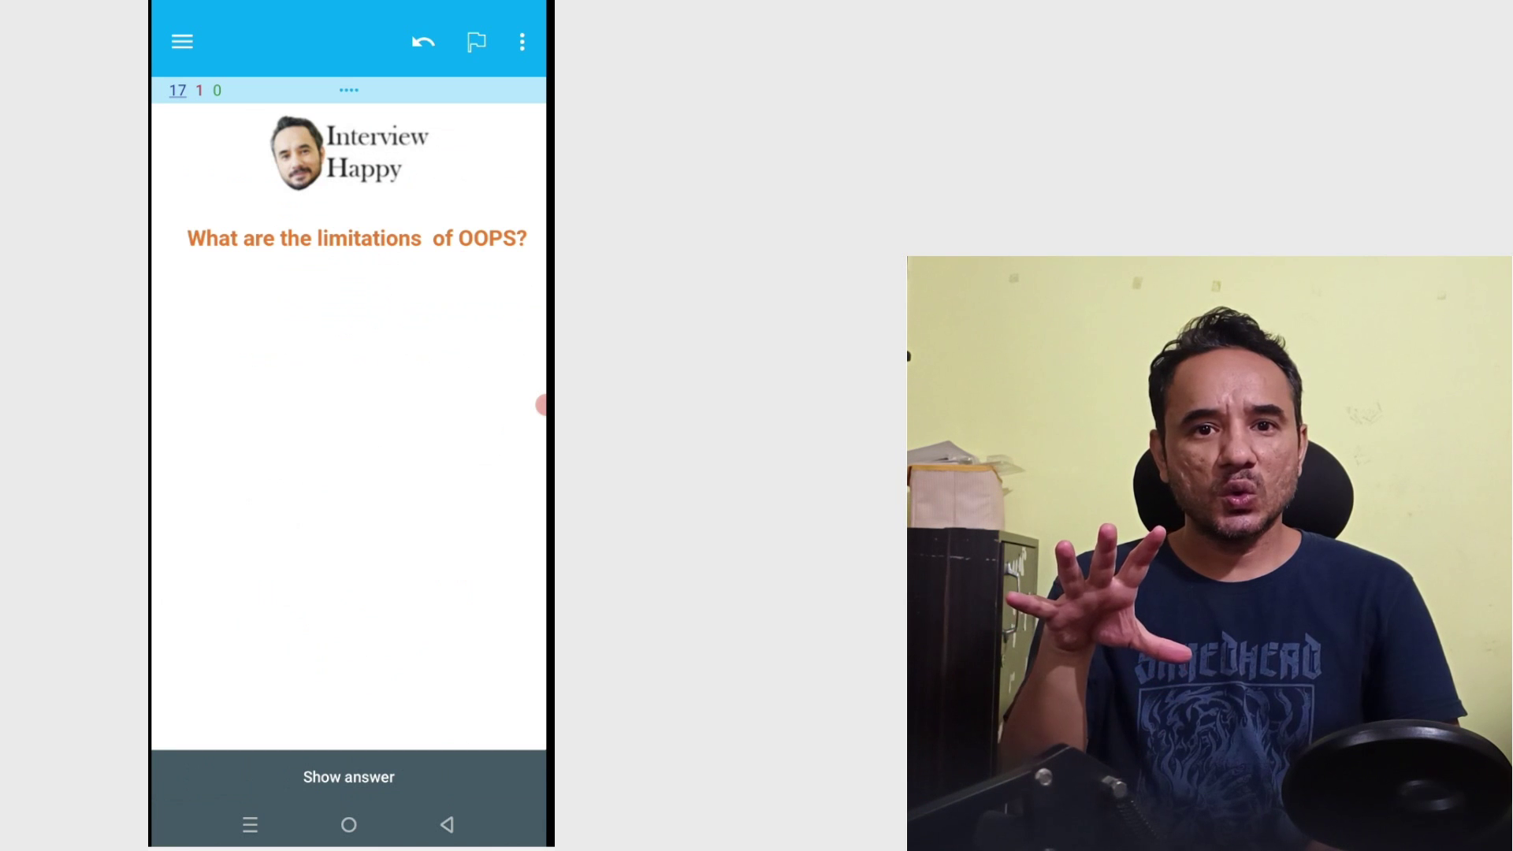
key(space)
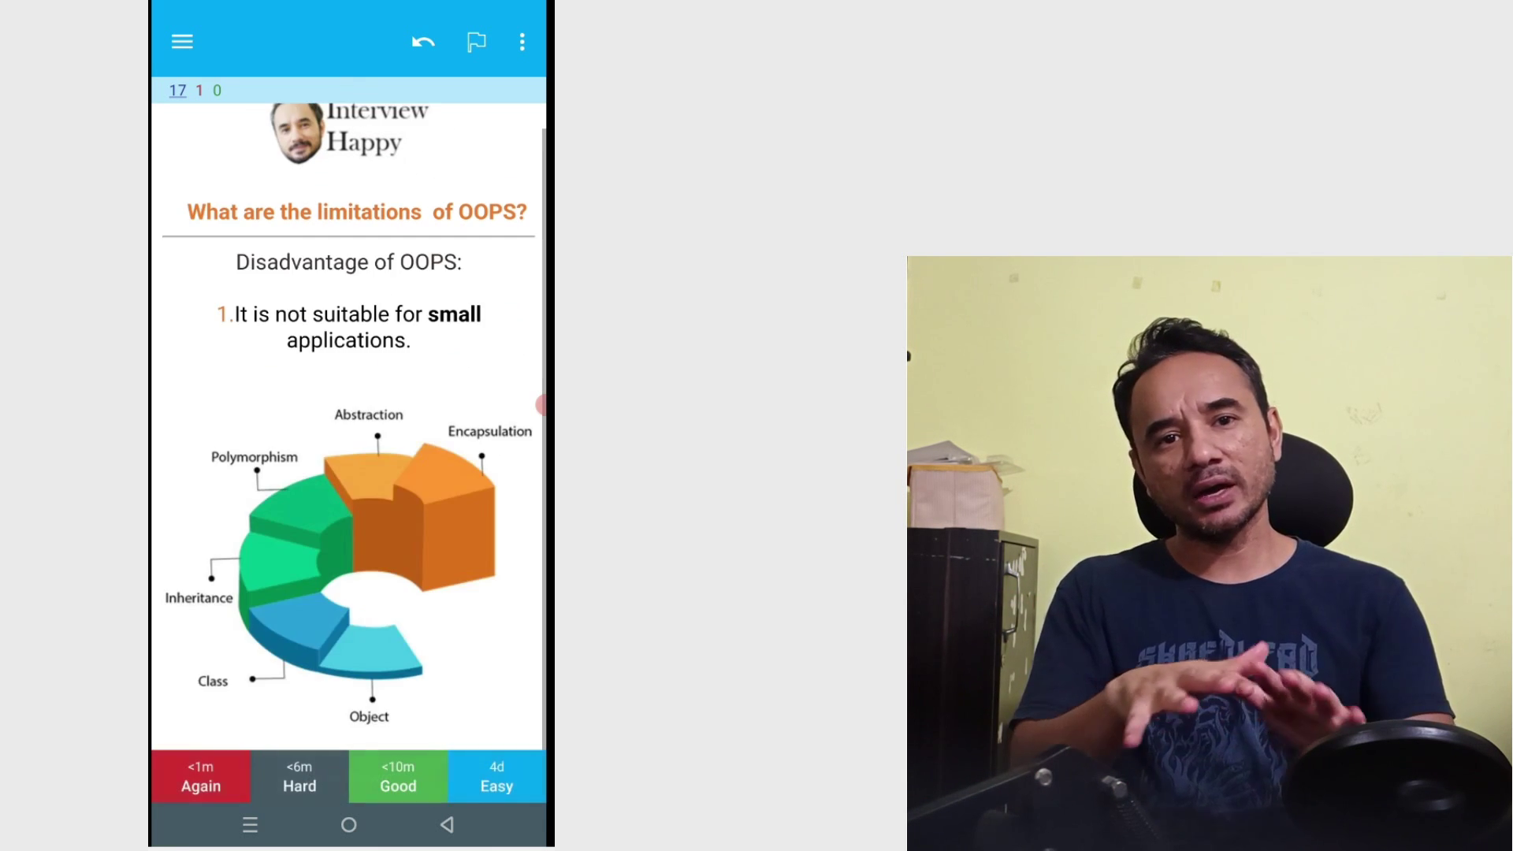
key(4)
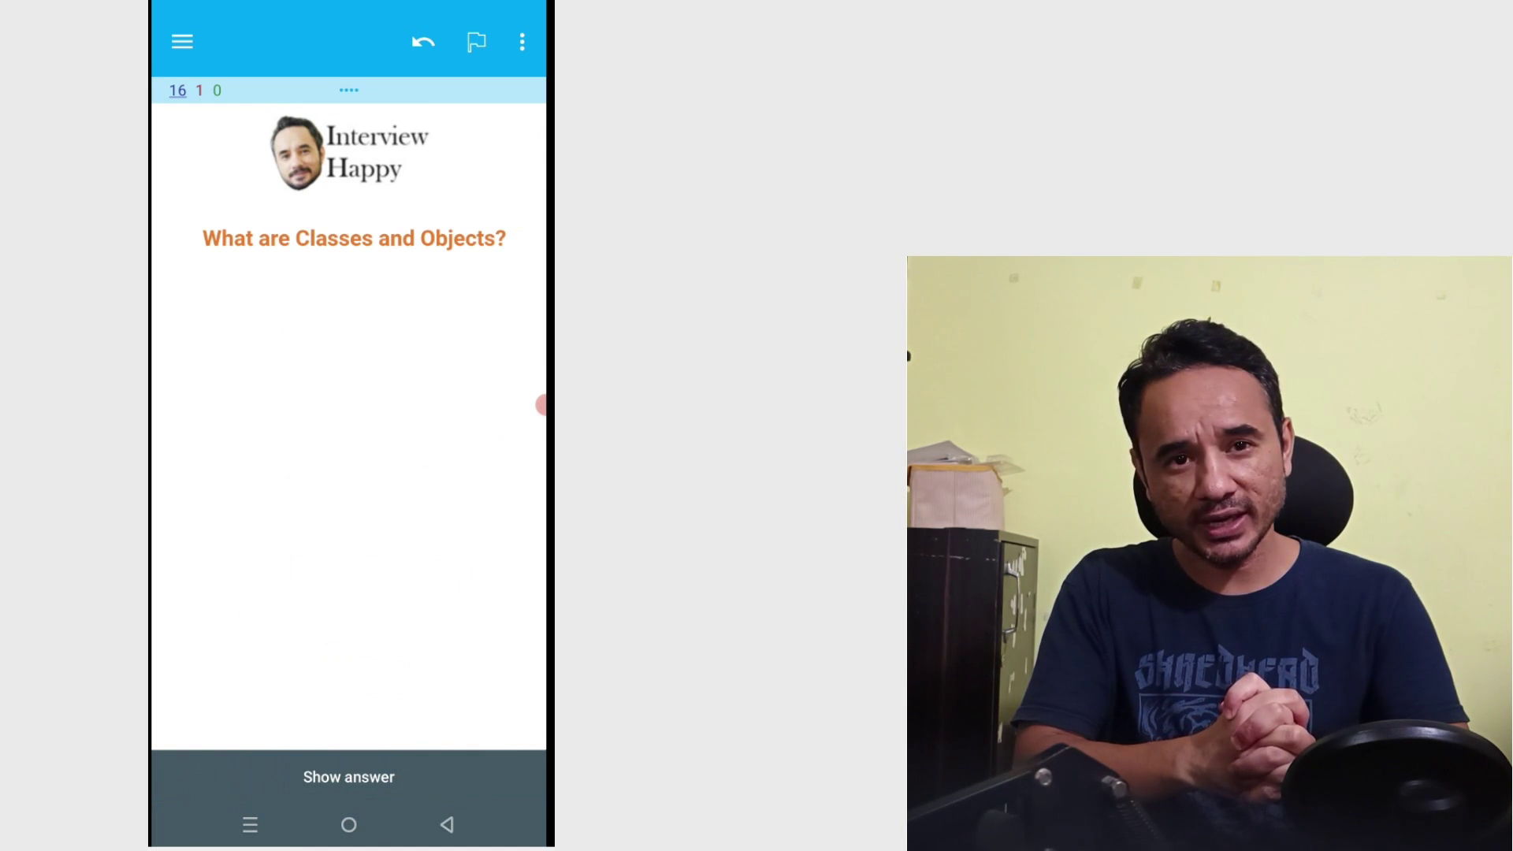
Reveal the Classes and Objects answer and rate the card Good.
key(space)
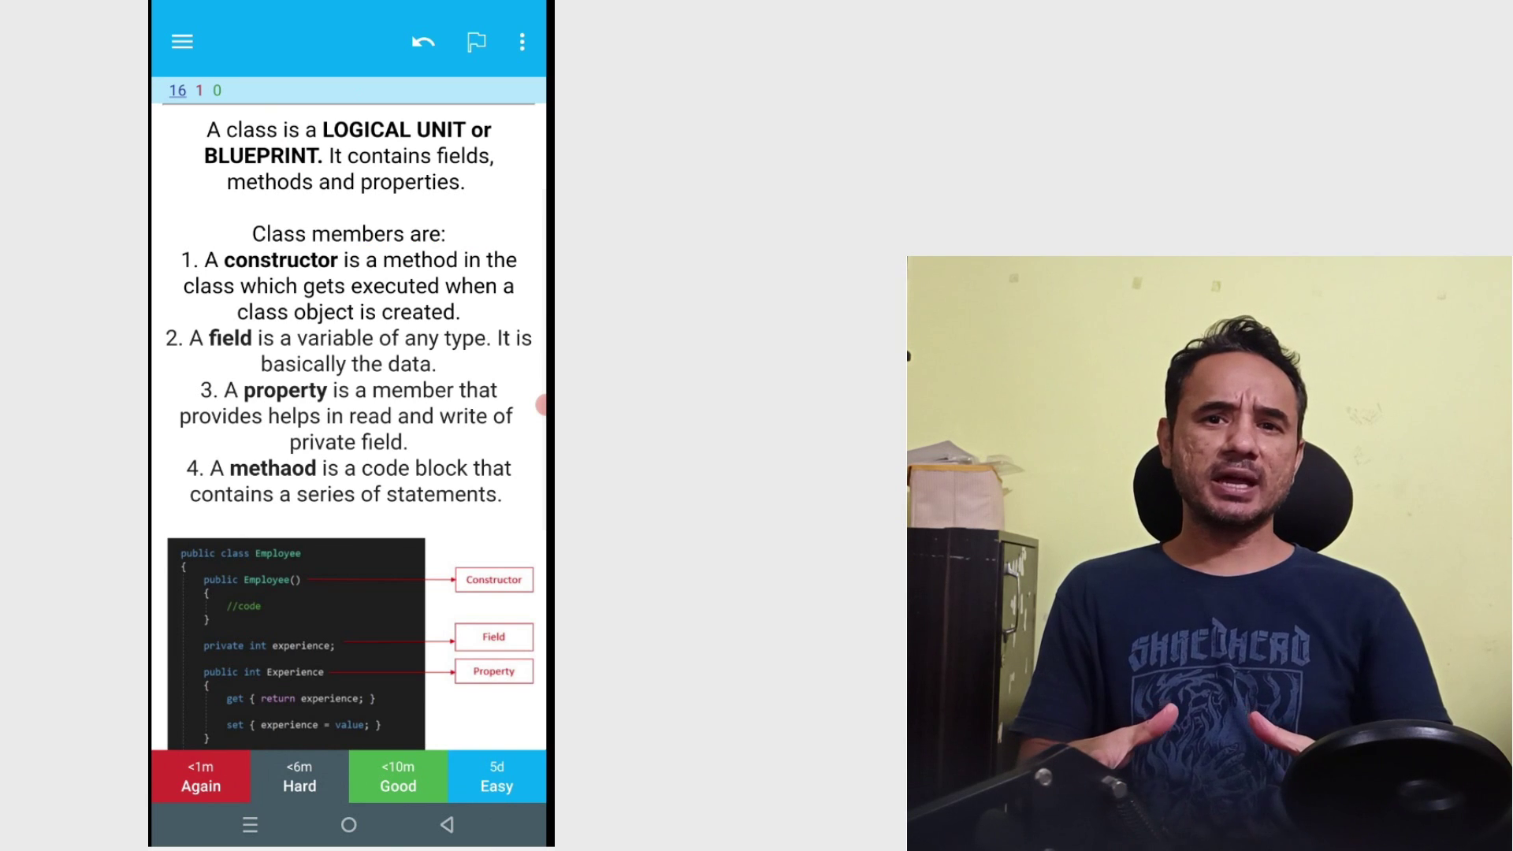
scroll(349, 414, up, 3)
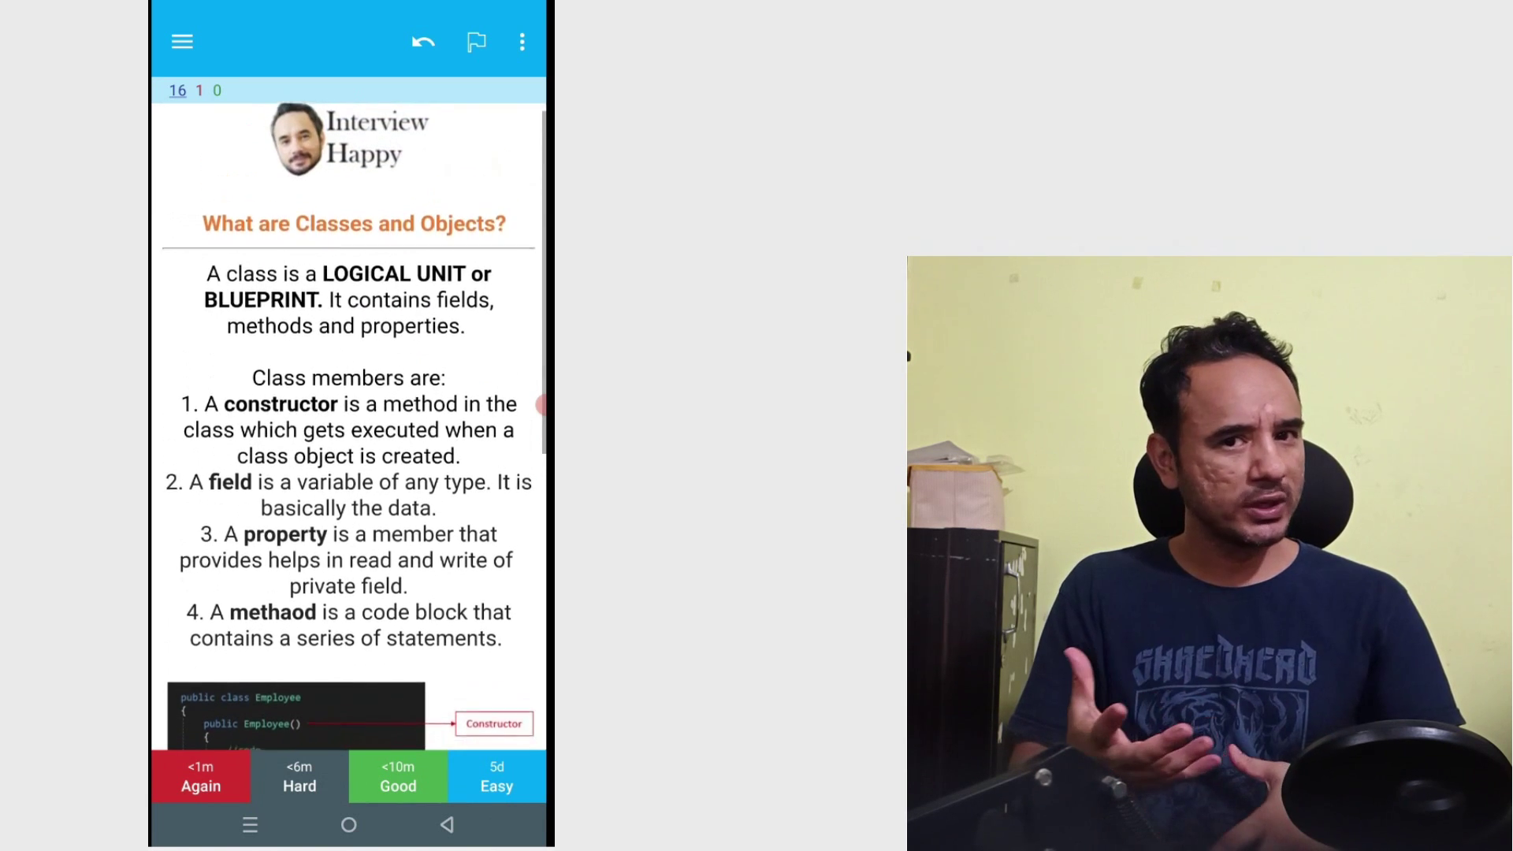
scroll(349, 413, down, 1)
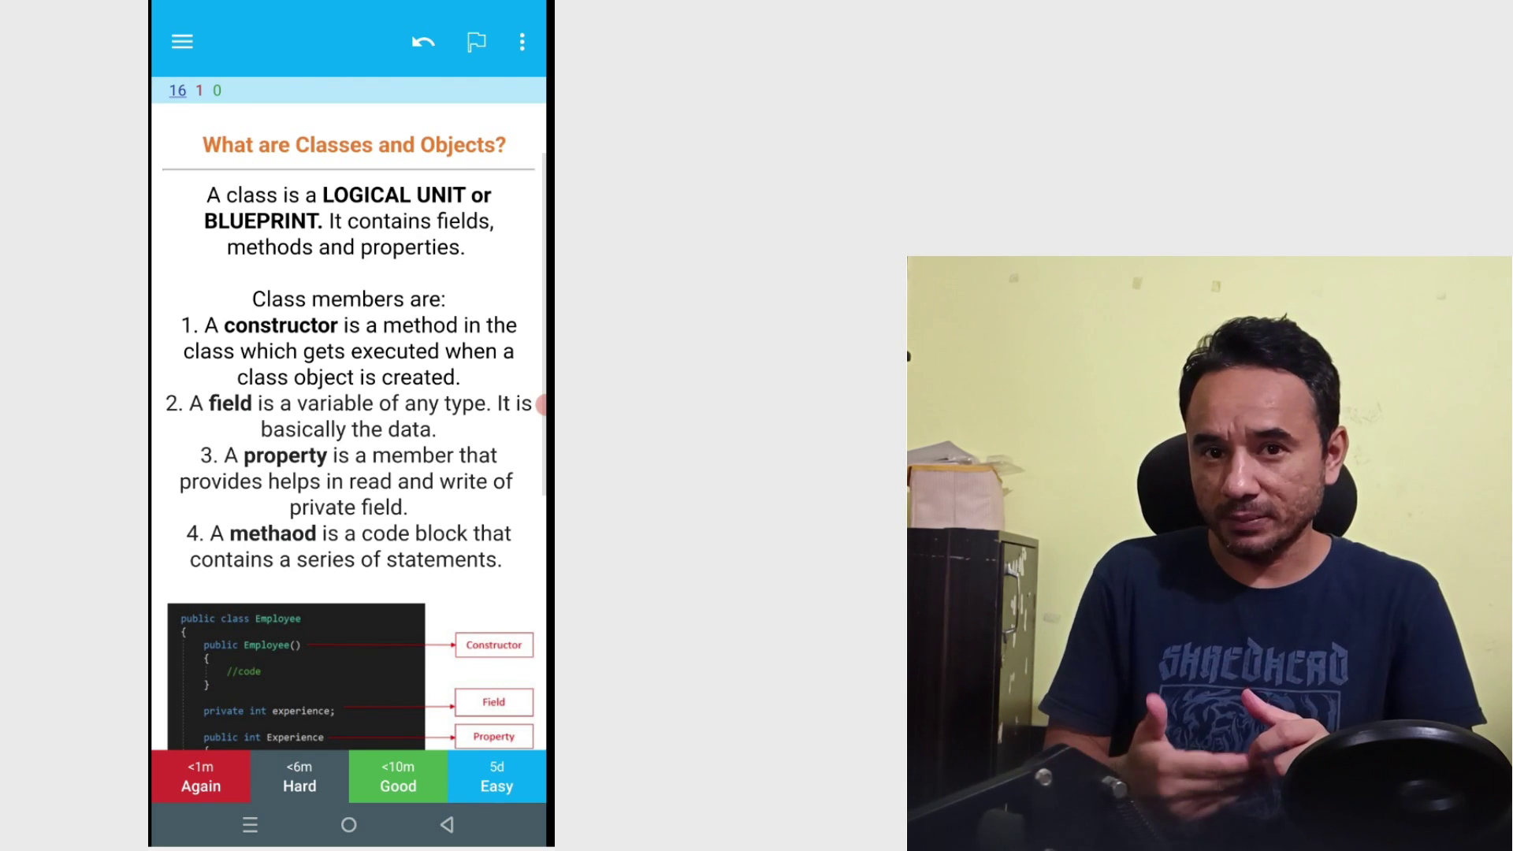
click(496, 777)
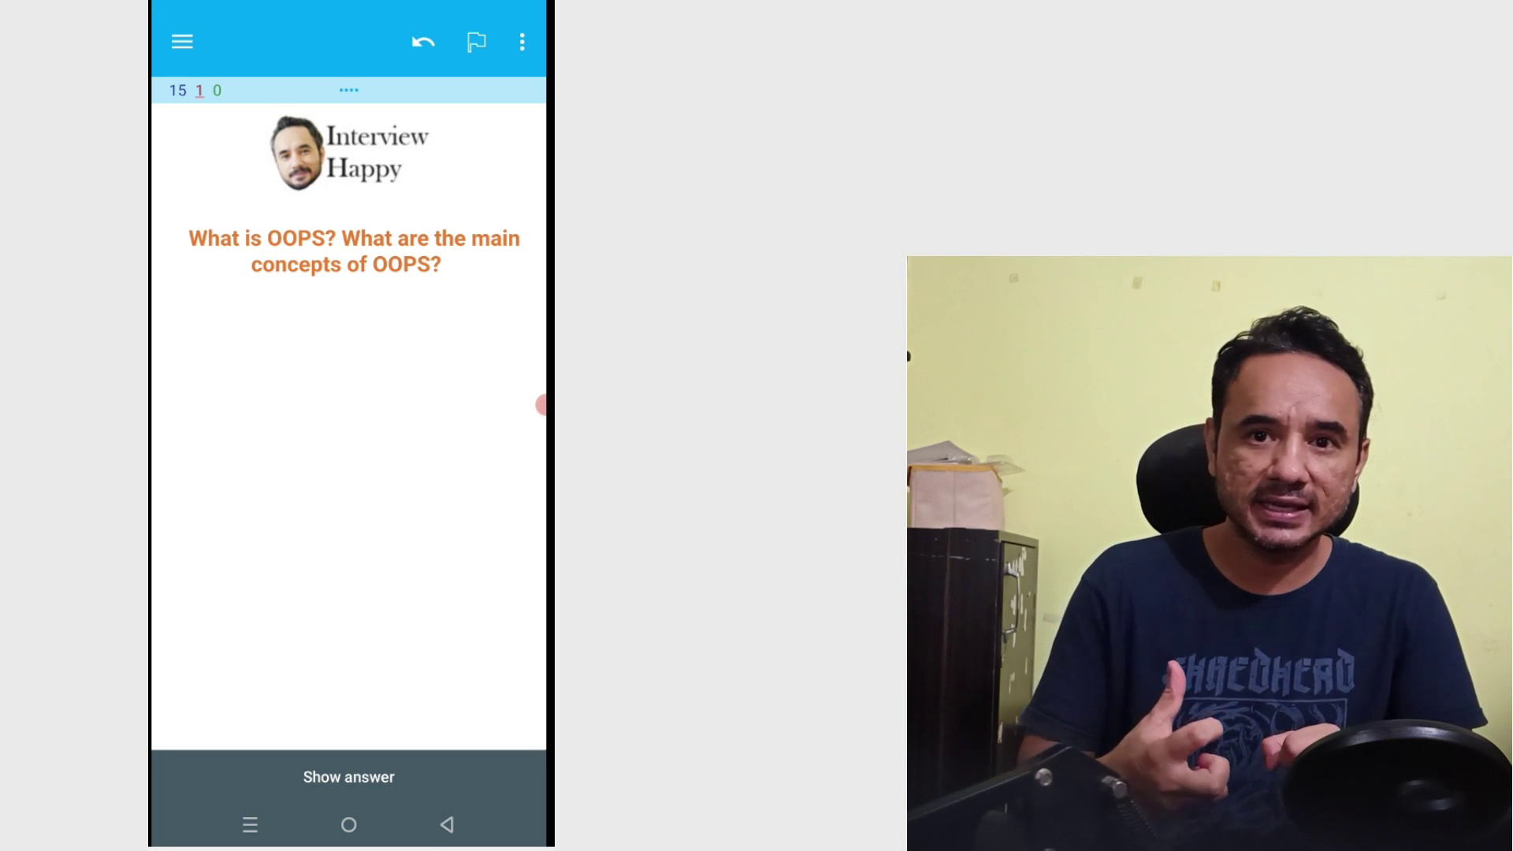
Reveal the answer on the returning OOPS concepts card.
click(348, 777)
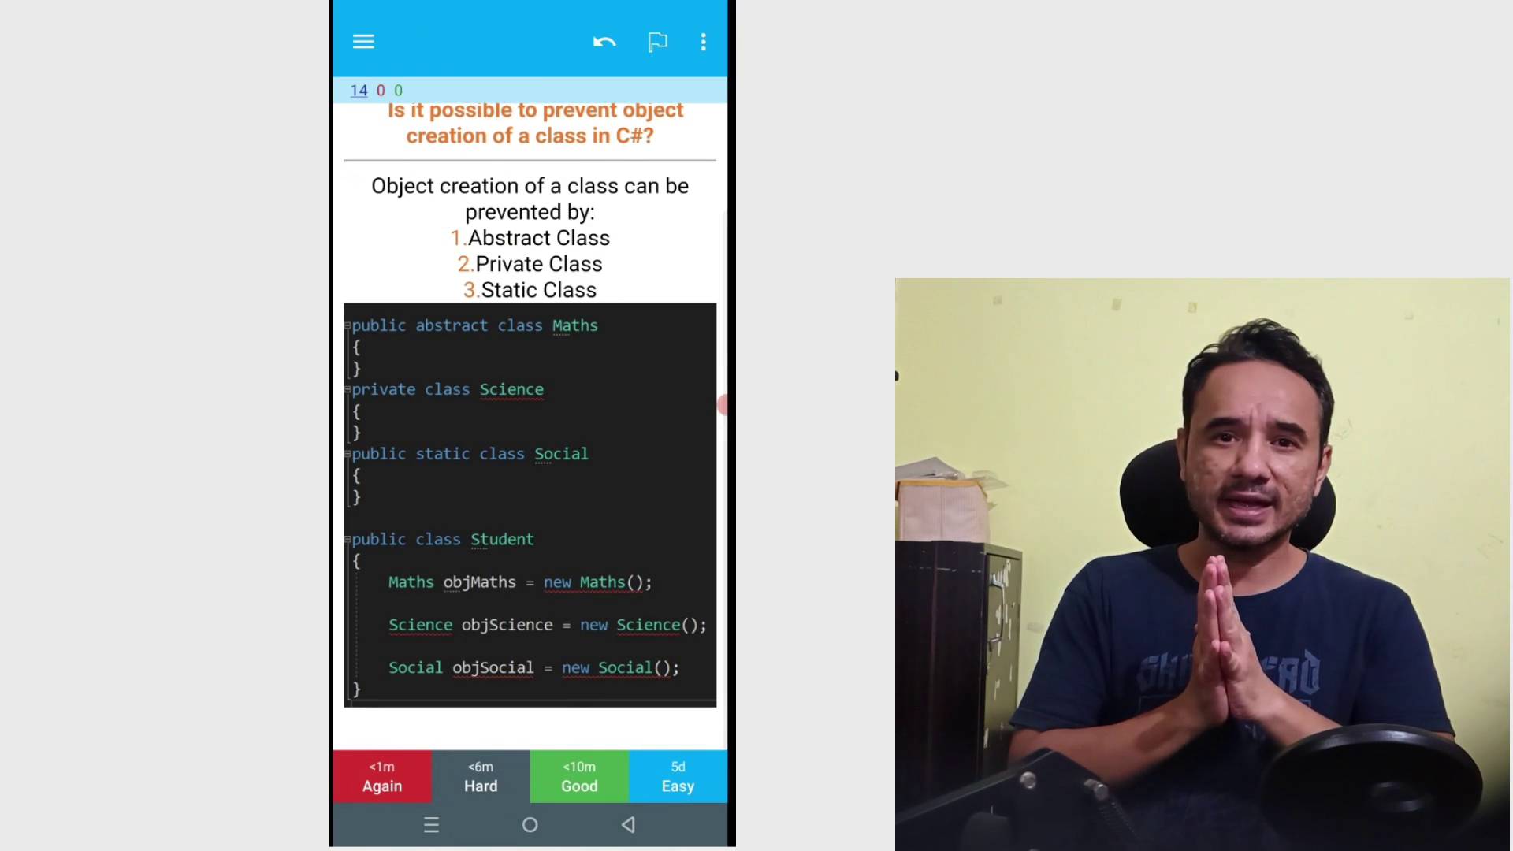
scroll(529, 414, up, 1)
scroll(531, 473, down, 1)
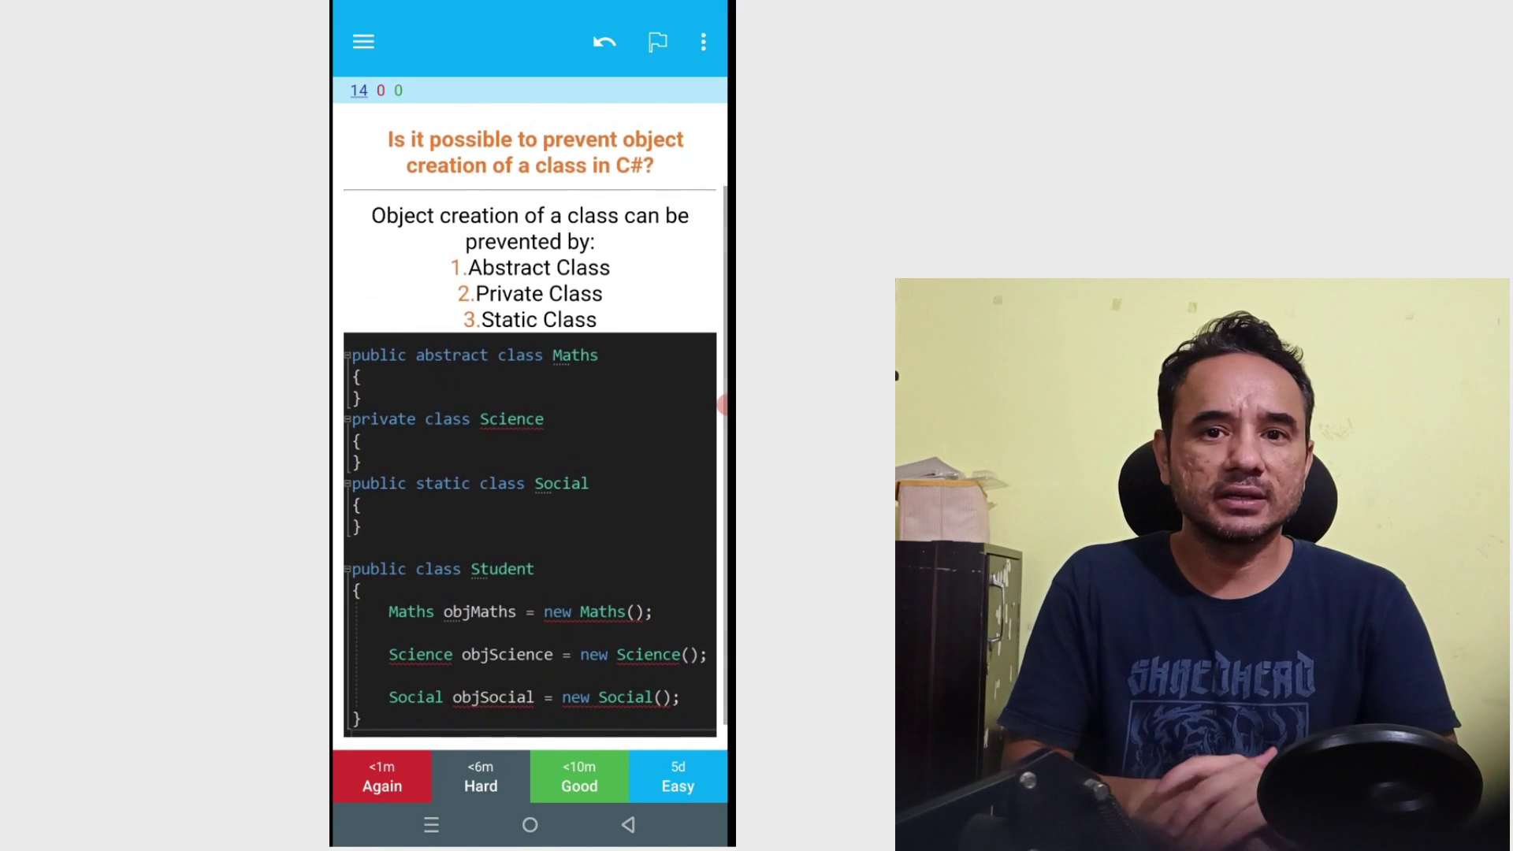
scroll(530, 473, down, 1)
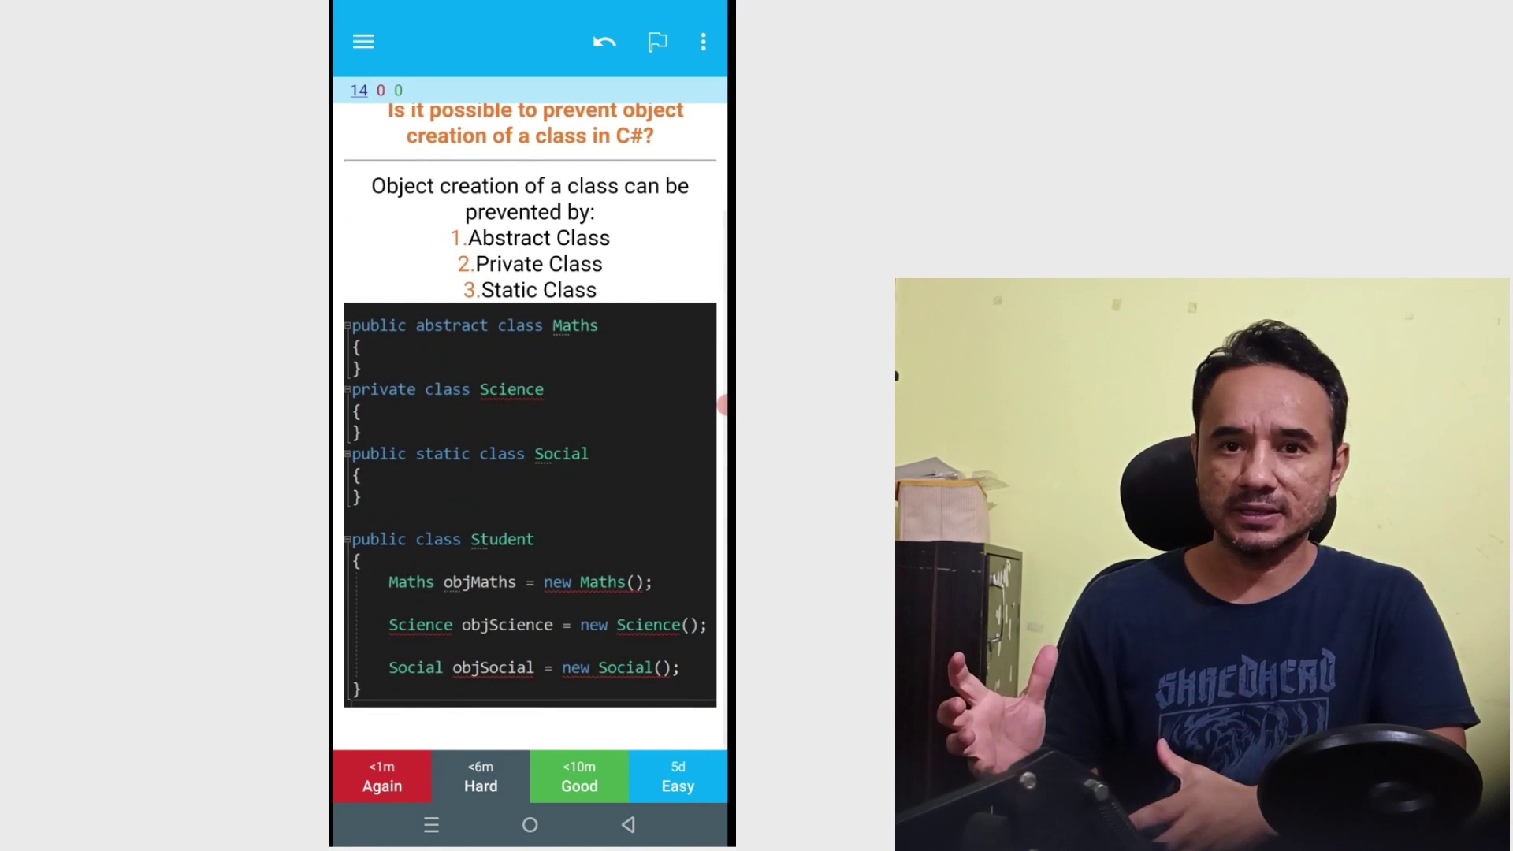
scroll(530, 472, up, 1)
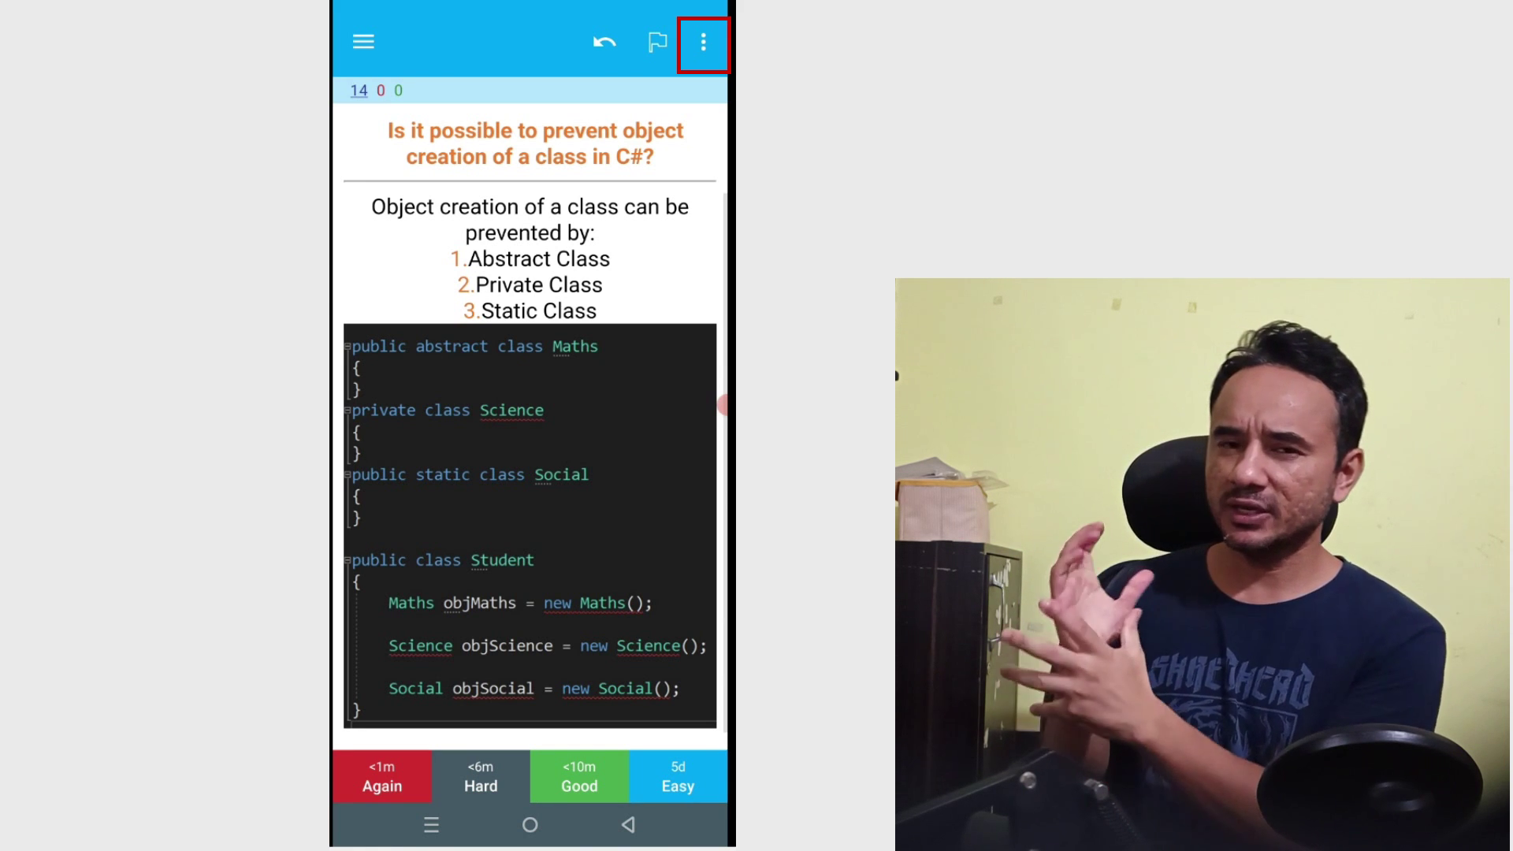
Suspend the card on preventing object creation of a C# class.
click(703, 43)
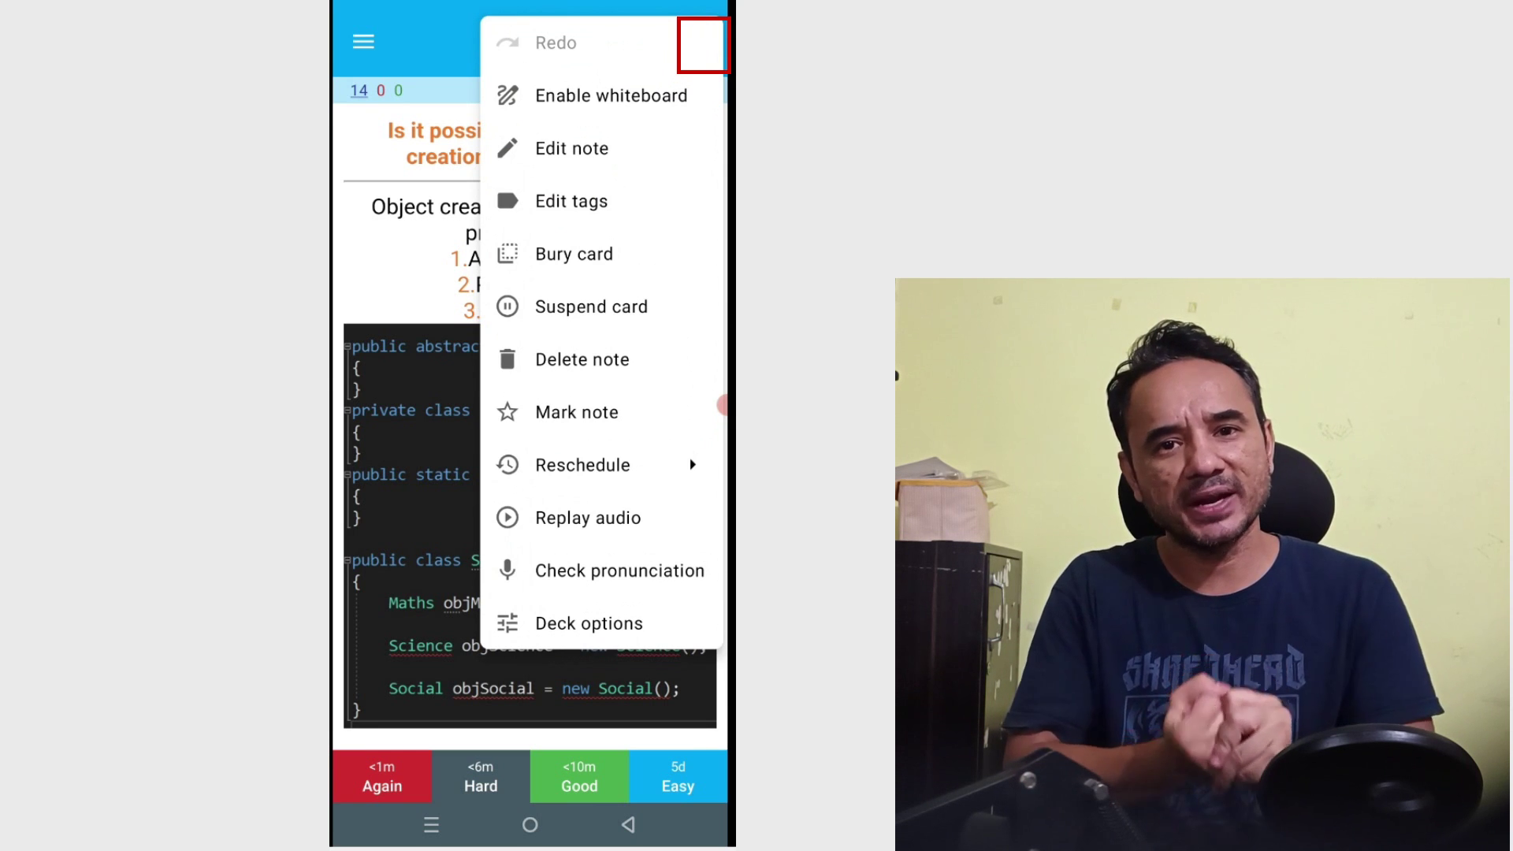
click(591, 306)
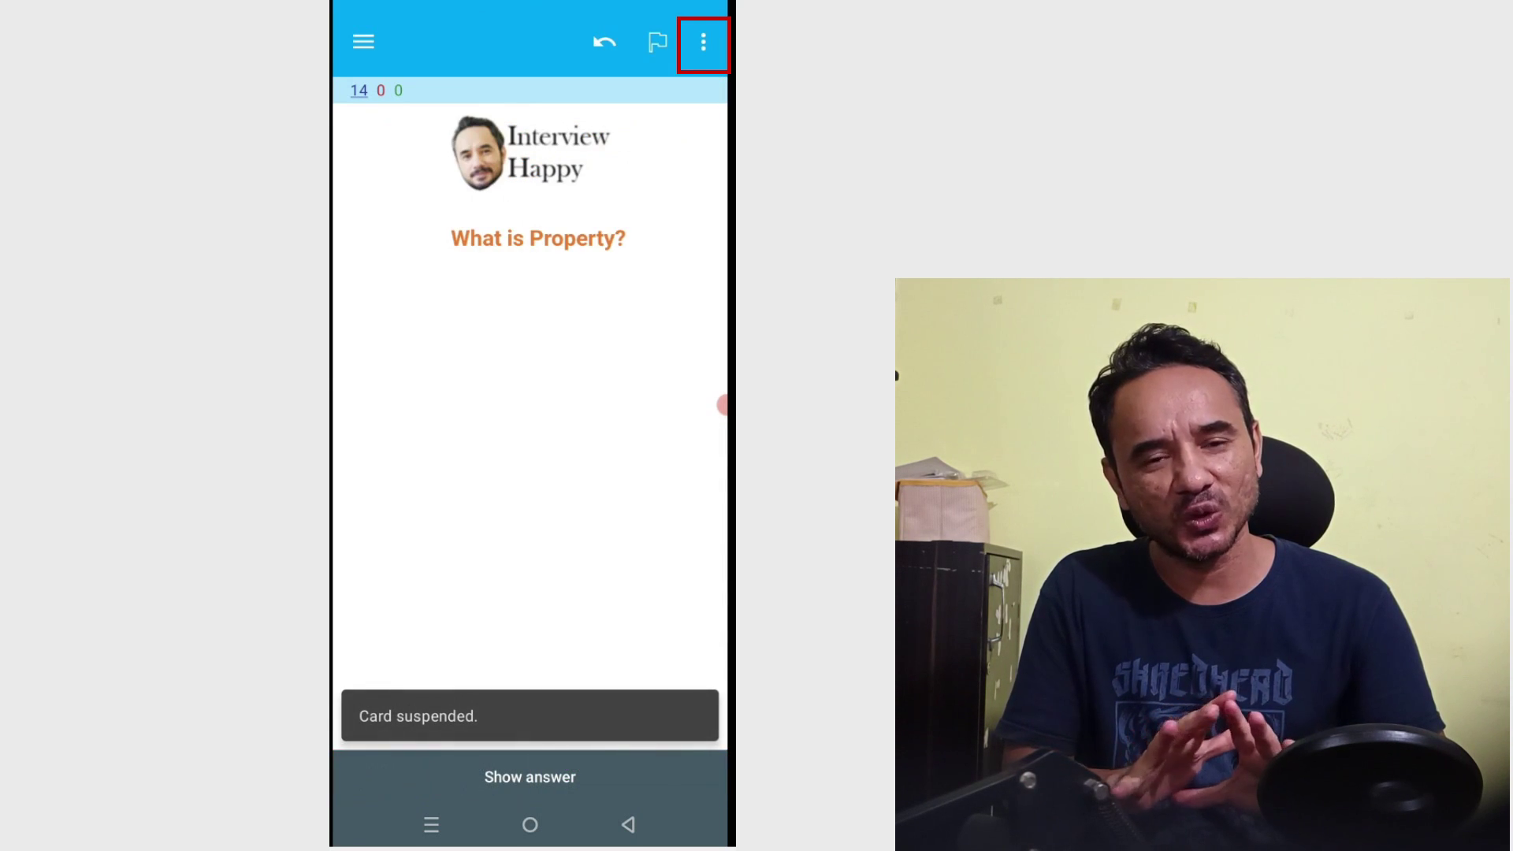